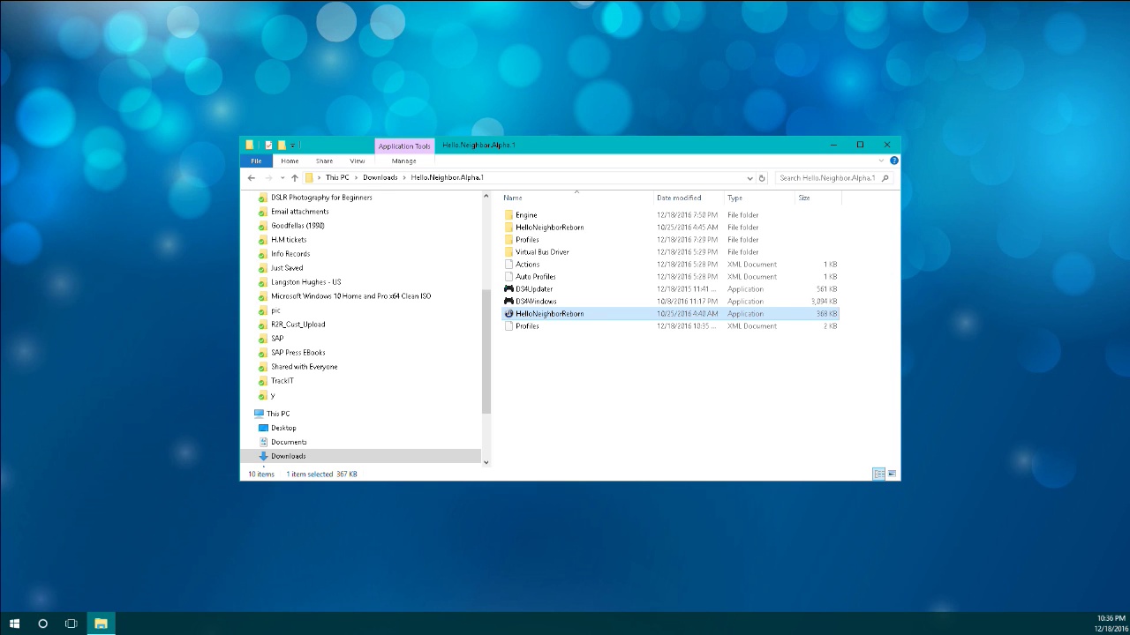
Launch the HelloNeighborReborn application from the Hello.Neighbor.Alpha.1 folder and minimize the folder window
{"action": "key", "text": "ctrl+super+Right"}
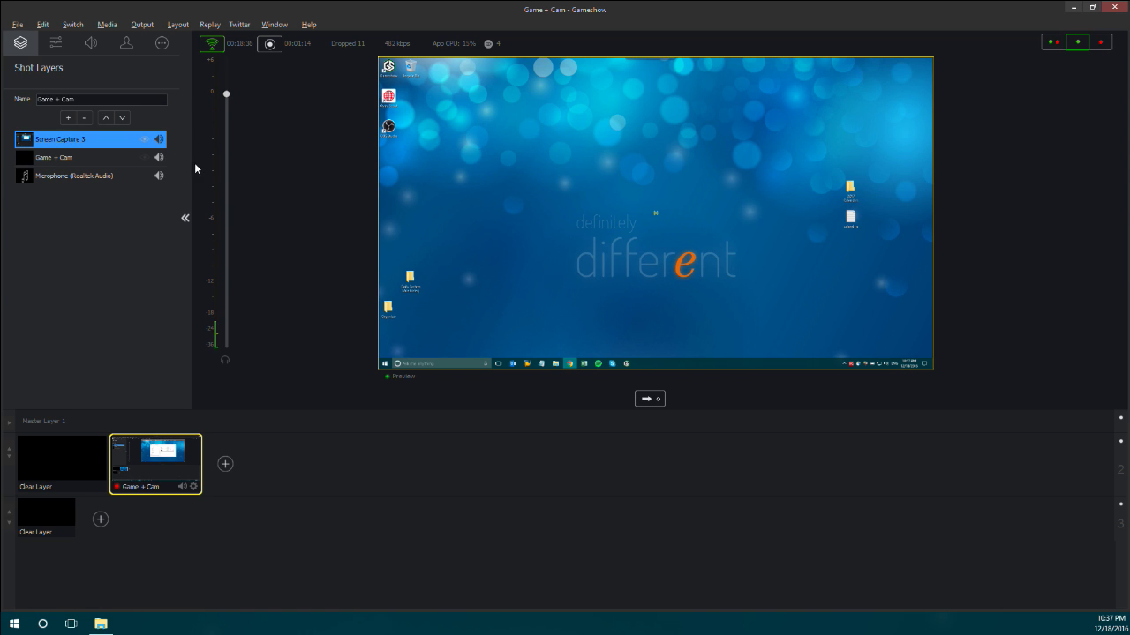
{"action": "left_click", "coordinate": [146, 159]}
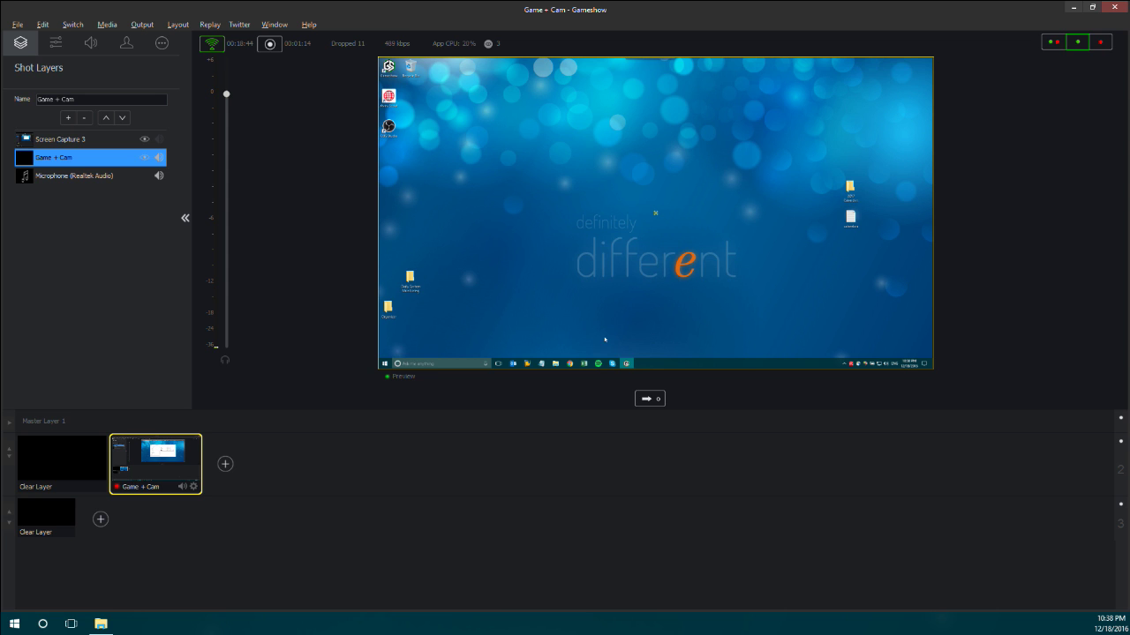
{"action": "left_click", "coordinate": [556, 364]}
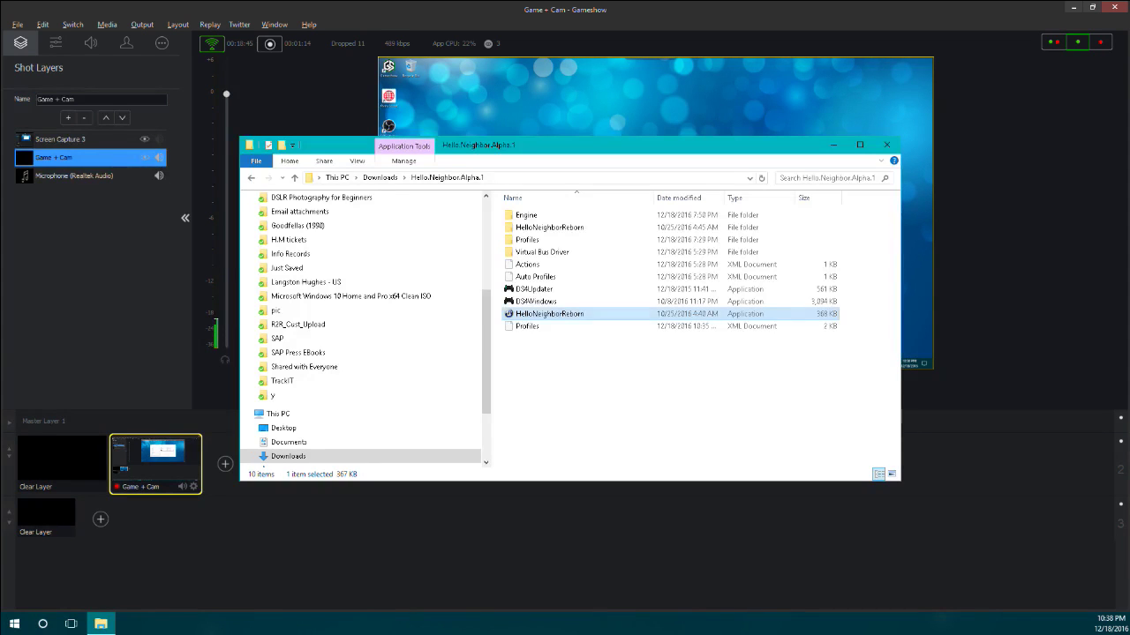
{"action": "double_click", "coordinate": [523, 316]}
{"action": "double_click", "coordinate": [523, 313]}
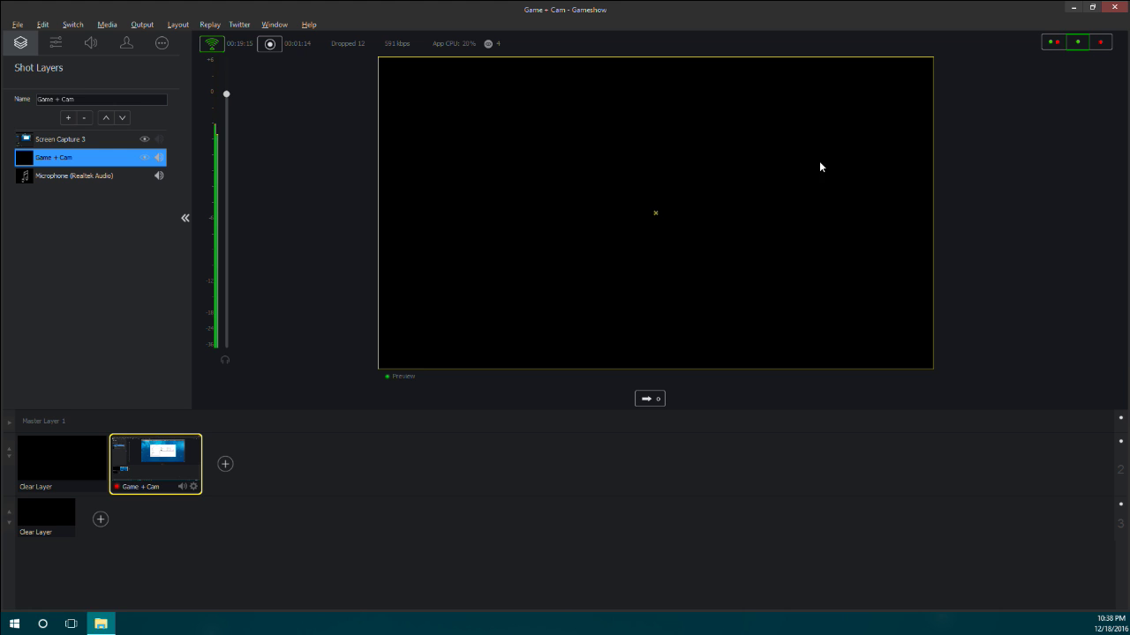
{"action": "left_click", "coordinate": [832, 144]}
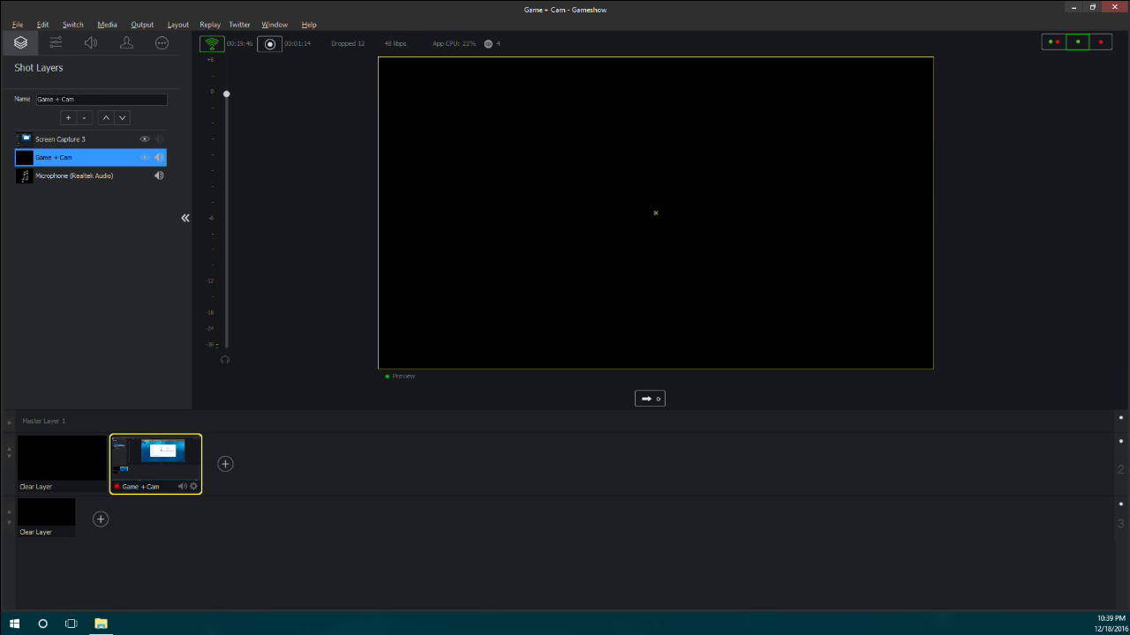
Replace the Screen Capture 3 layer with a new screen capture source recording monitor 0 in fullscreen
{"action": "right_click", "coordinate": [576, 278]}
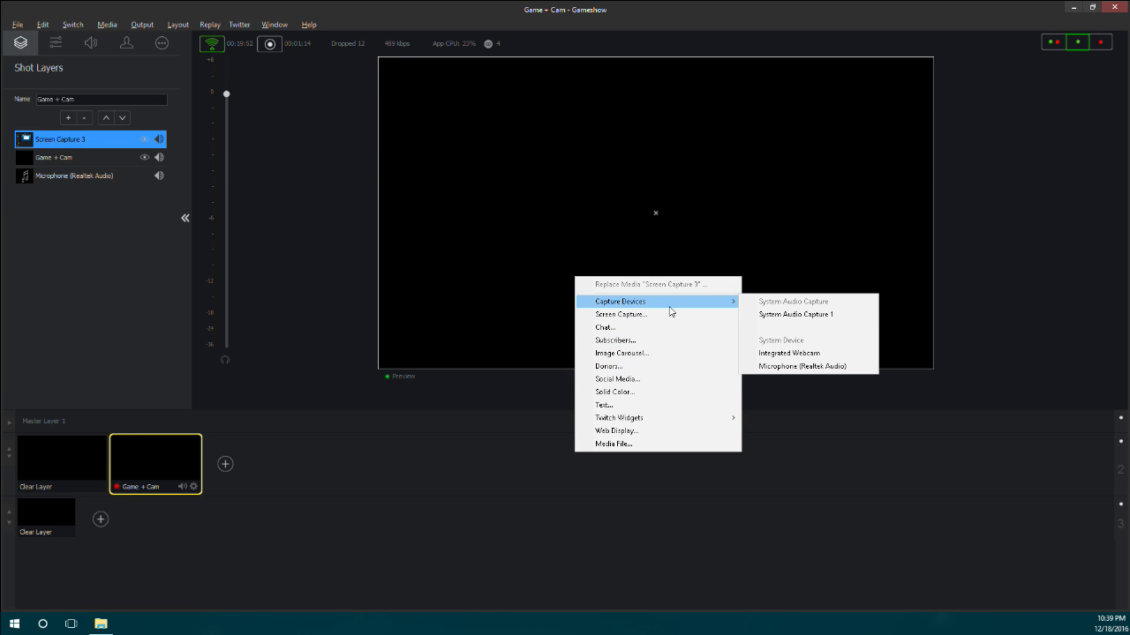
{"action": "left_click", "coordinate": [664, 318]}
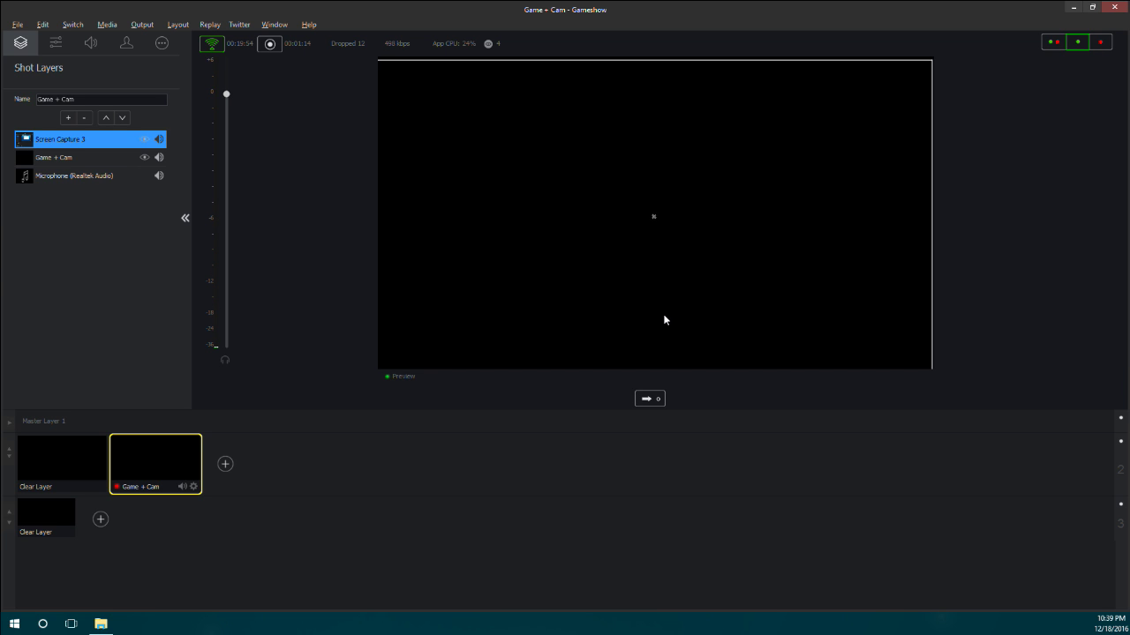
{"action": "left_click", "coordinate": [556, 285]}
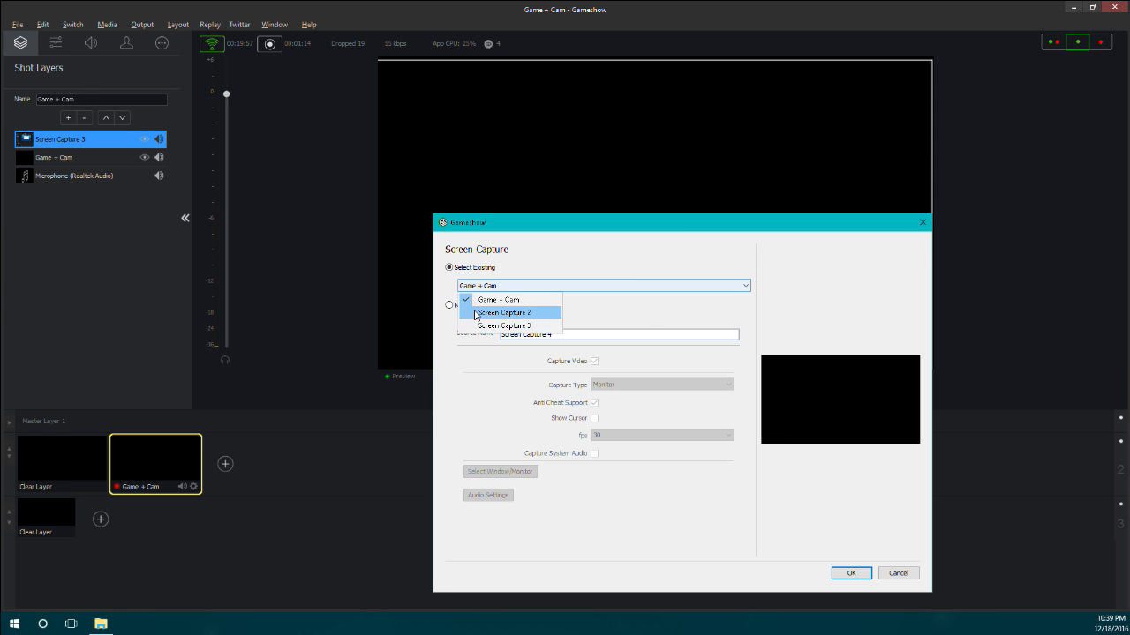
{"action": "left_click", "coordinate": [529, 260]}
{"action": "left_click", "coordinate": [449, 304]}
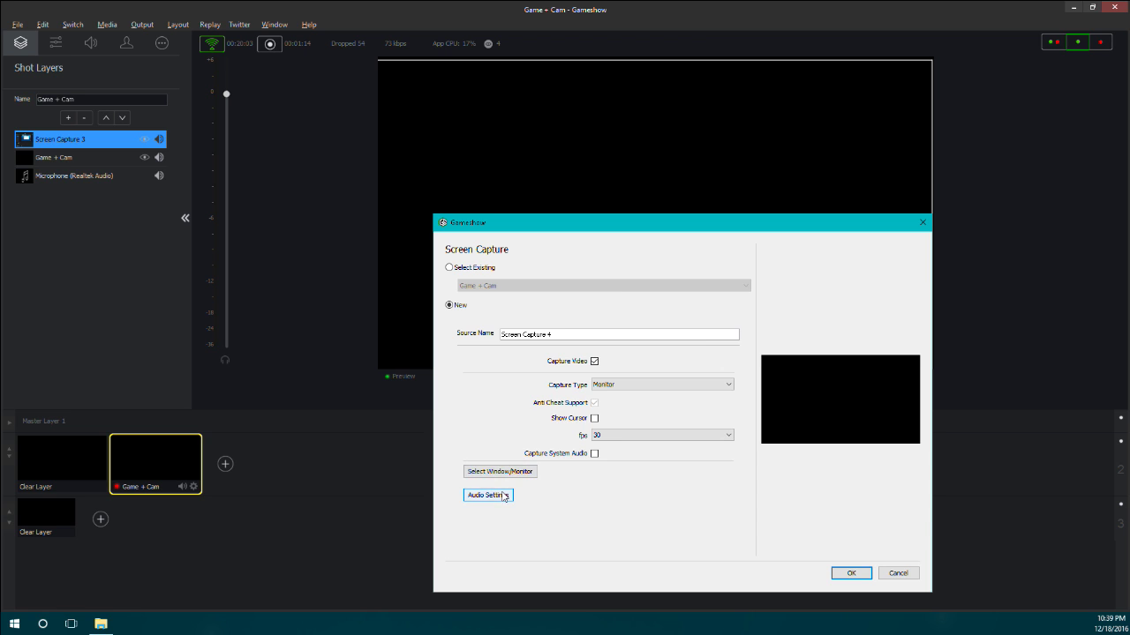
{"action": "left_click", "coordinate": [524, 474]}
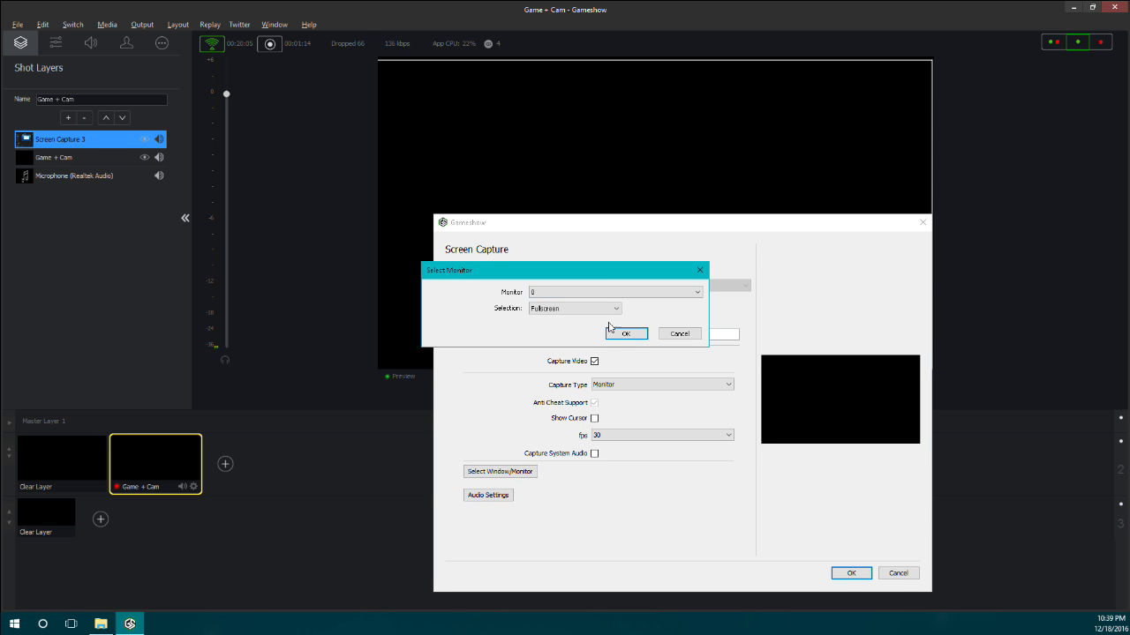
{"action": "left_click", "coordinate": [621, 333]}
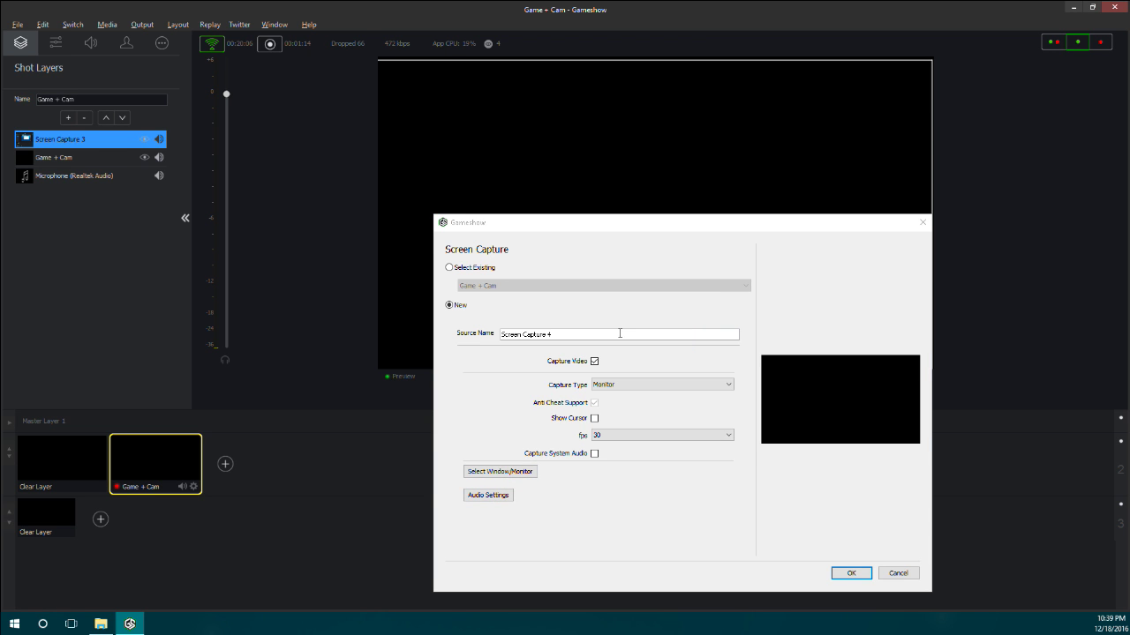
{"action": "left_click", "coordinate": [867, 575]}
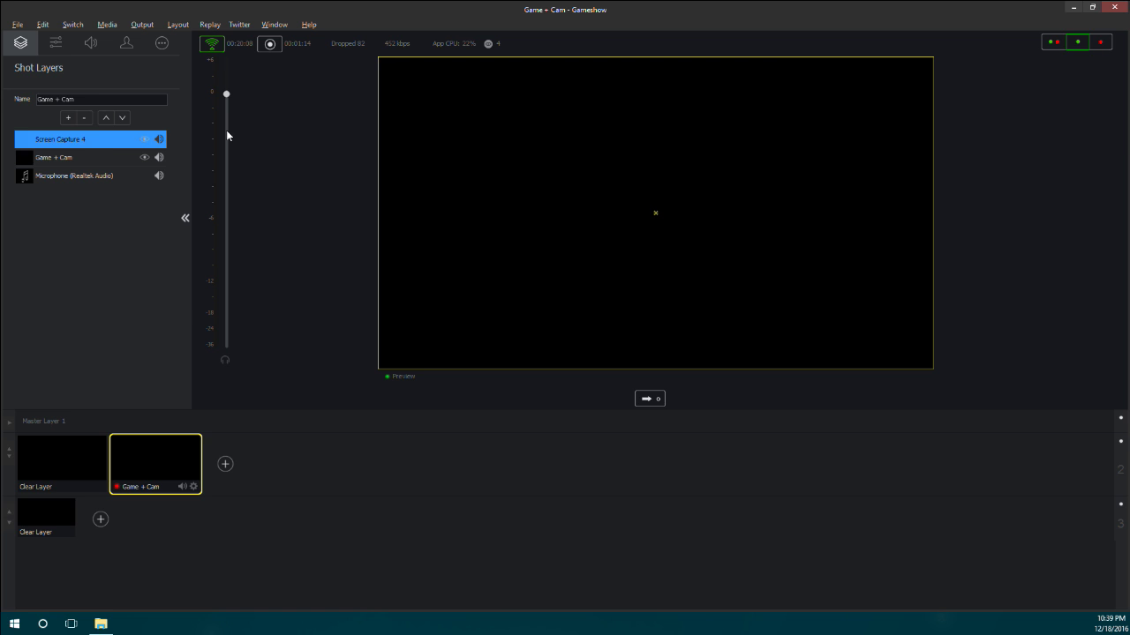
Examine the media replacement options, chroma key settings and shot layer properties of the Game + Cam shot
{"action": "right_click", "coordinate": [91, 145]}
{"action": "key", "text": "Escape"}
{"action": "right_click", "coordinate": [41, 157]}
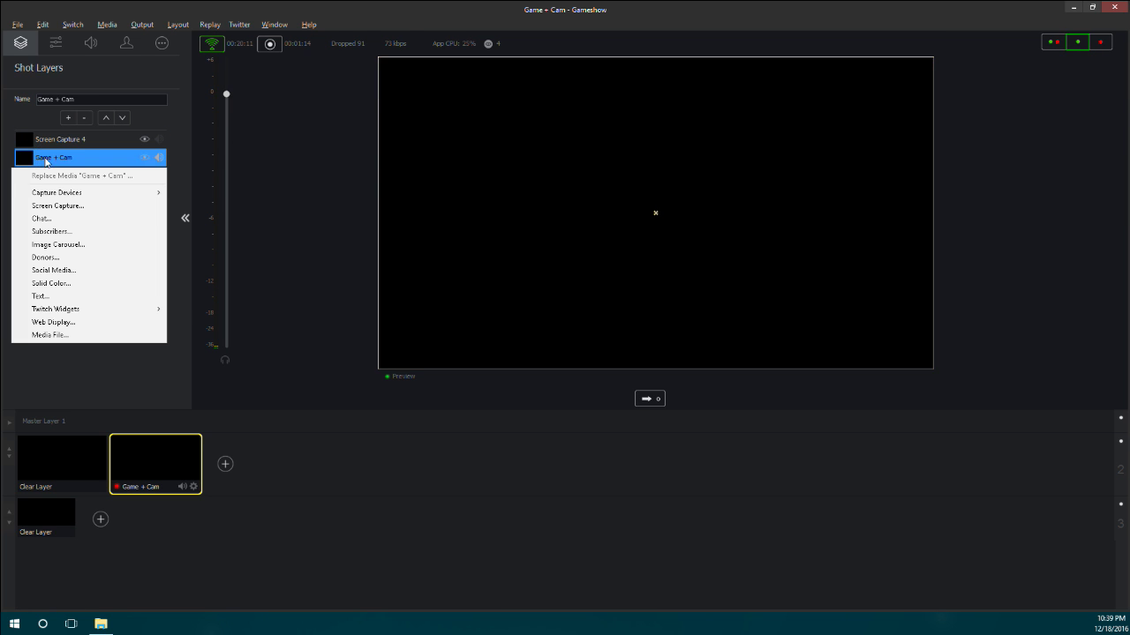
{"action": "mouse_move", "coordinate": [75, 198]}
{"action": "left_click", "coordinate": [227, 257]}
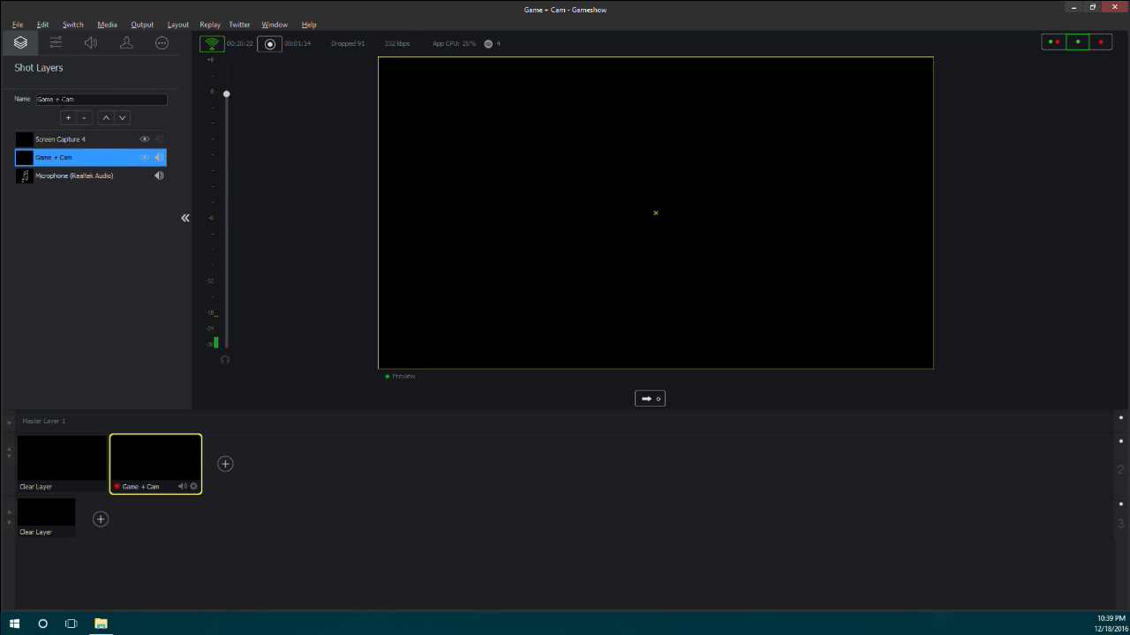
{"action": "left_click", "coordinate": [123, 44]}
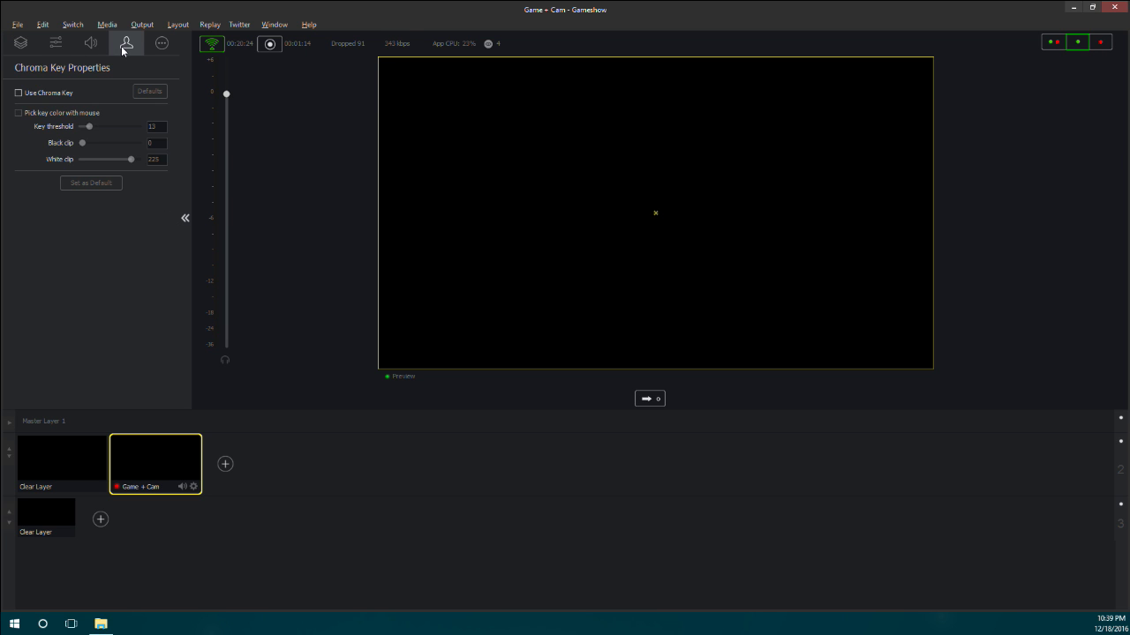
{"action": "left_click", "coordinate": [54, 46]}
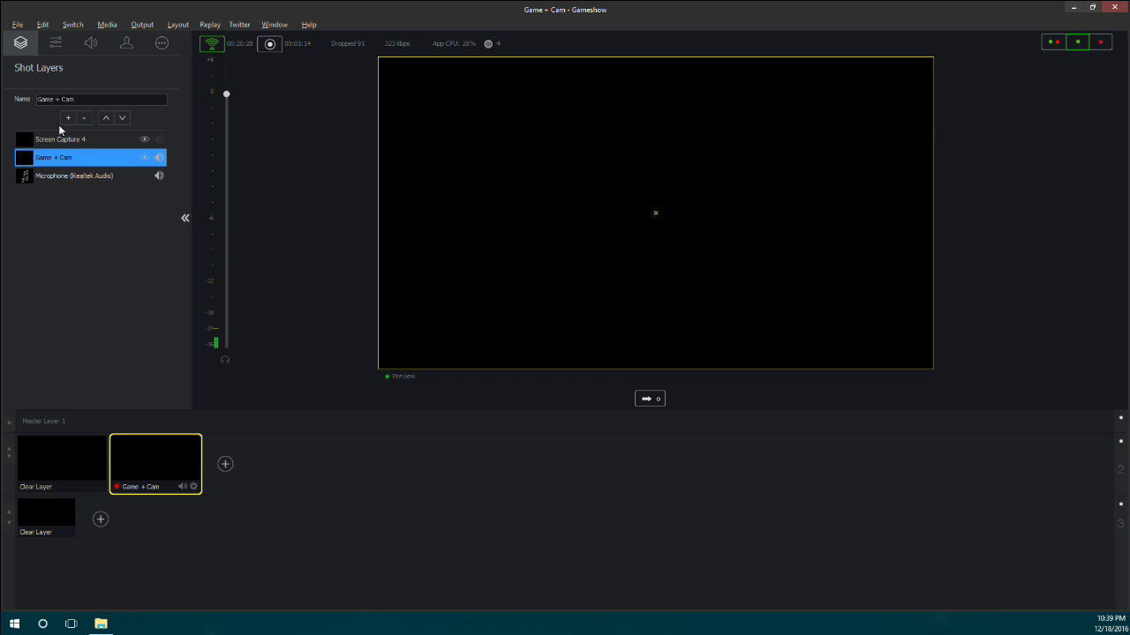
{"action": "left_click", "coordinate": [146, 140]}
{"action": "left_click", "coordinate": [646, 233]}
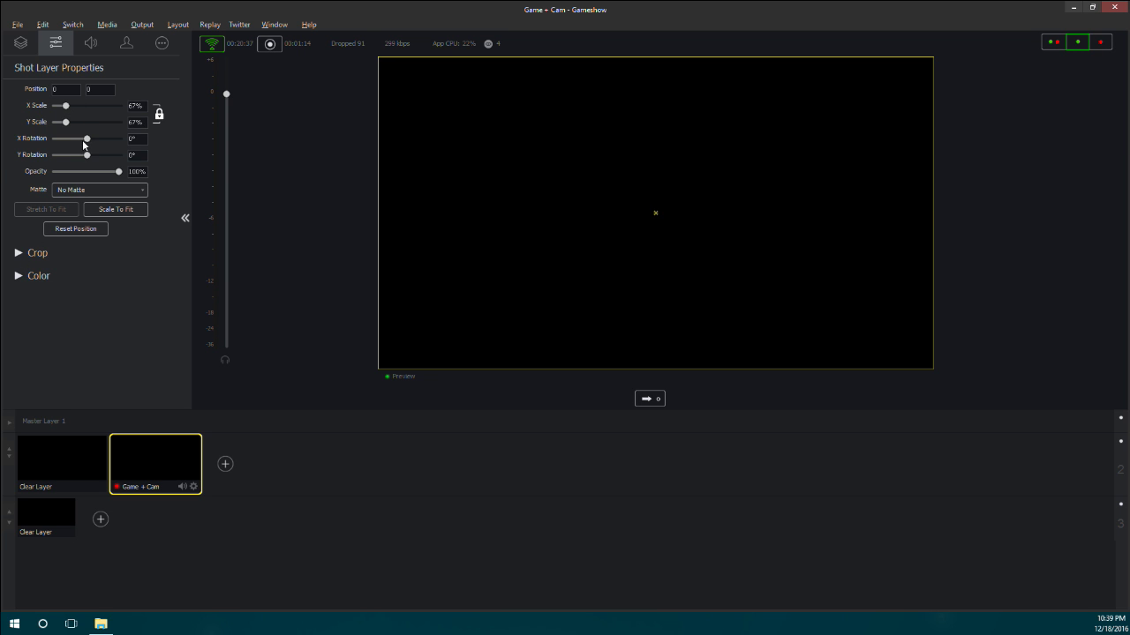
{"action": "left_click_drag", "start_coordinate": [87, 140], "coordinate": [87, 141]}
{"action": "left_click", "coordinate": [175, 25]}
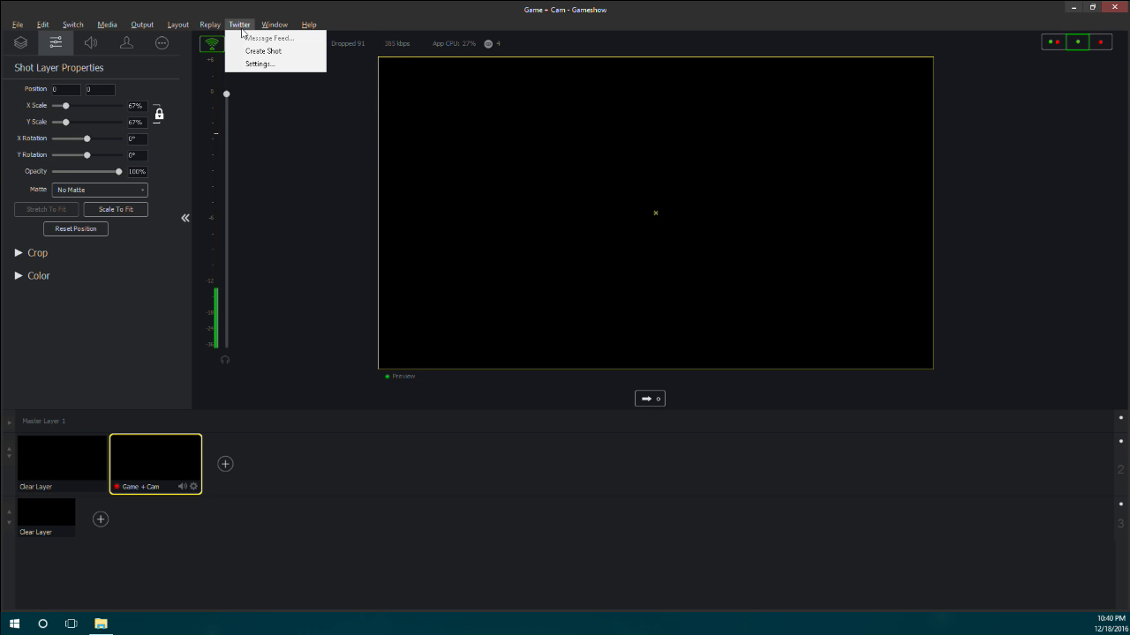
{"action": "mouse_move", "coordinate": [242, 26]}
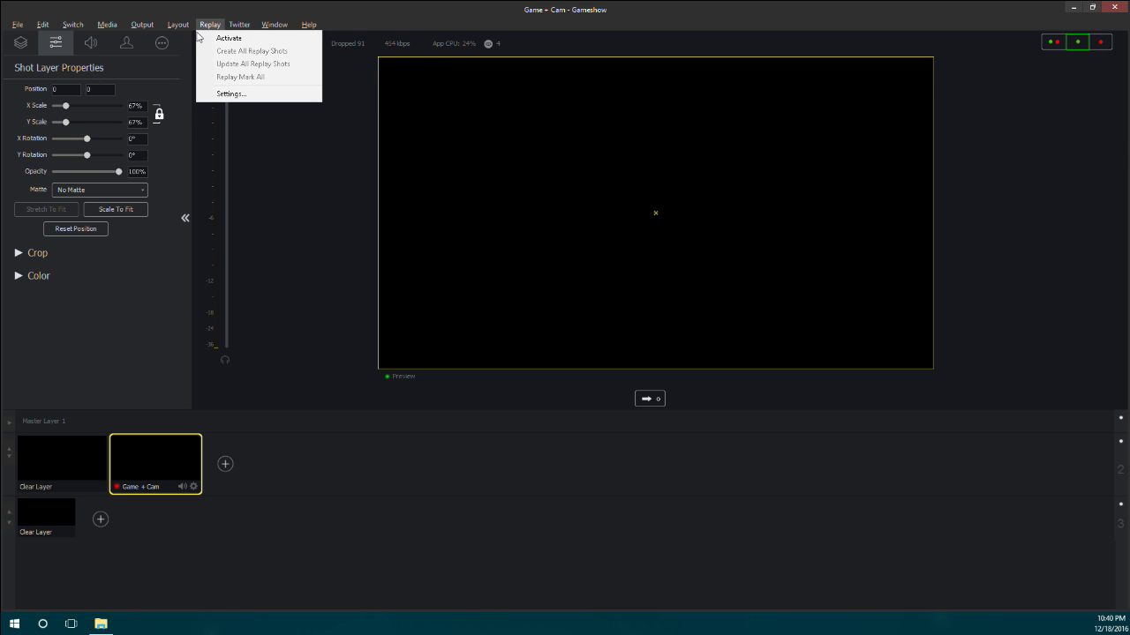
{"action": "left_click", "coordinate": [265, 167]}
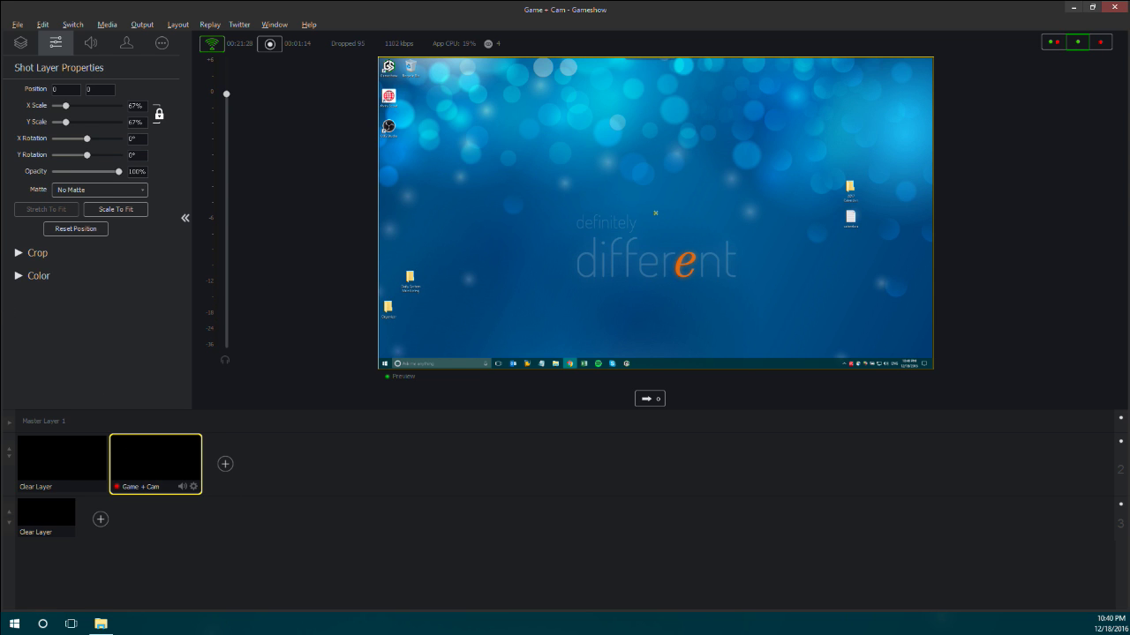
{"action": "key", "text": "super"}
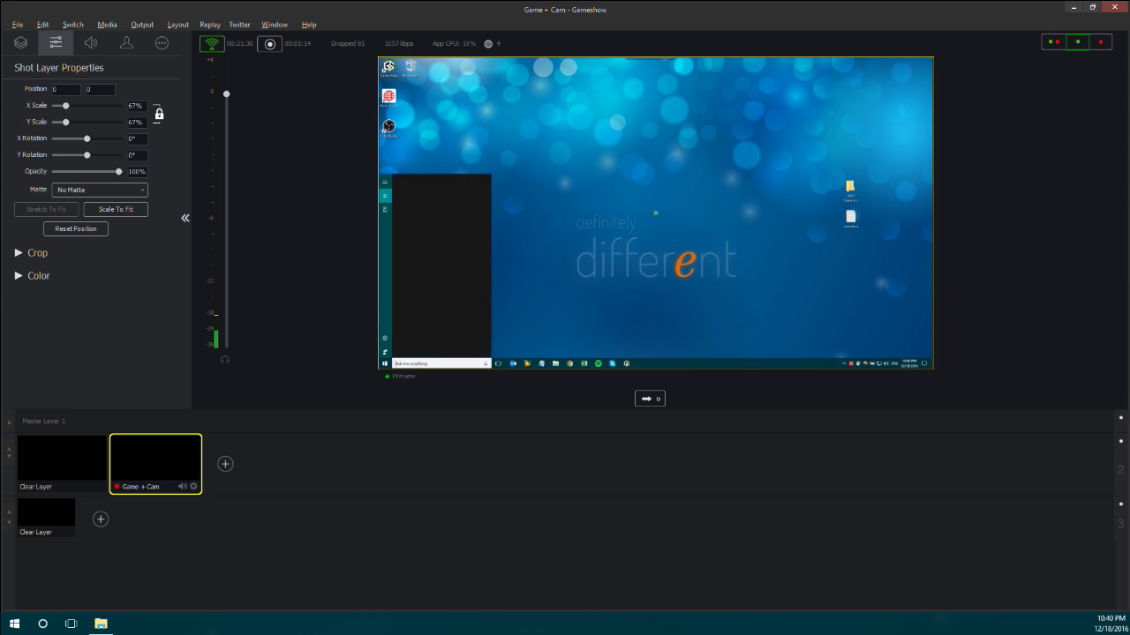
{"action": "type", "text": "stylesa"}
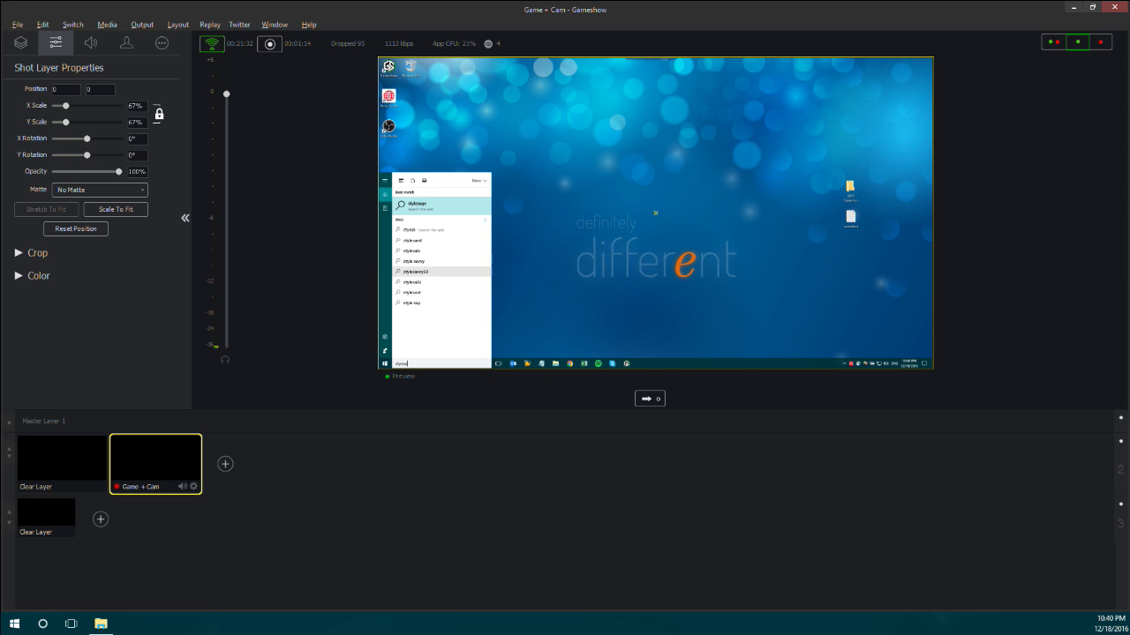
{"action": "key", "text": "Escape"}
{"action": "key", "text": "super+s"}
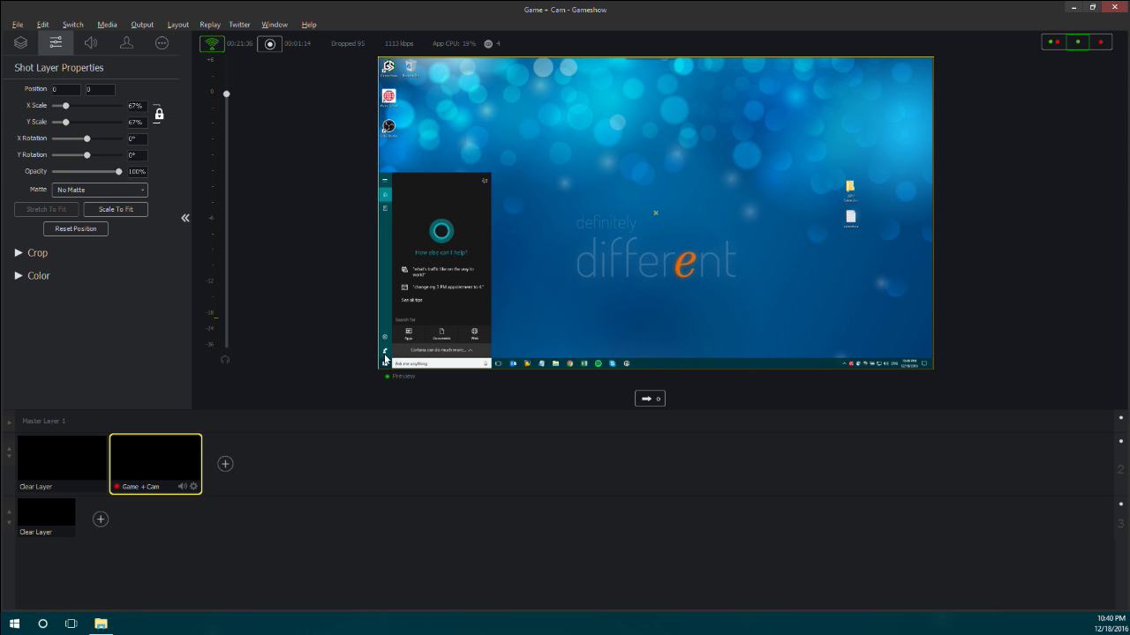
{"action": "key", "text": "Escape"}
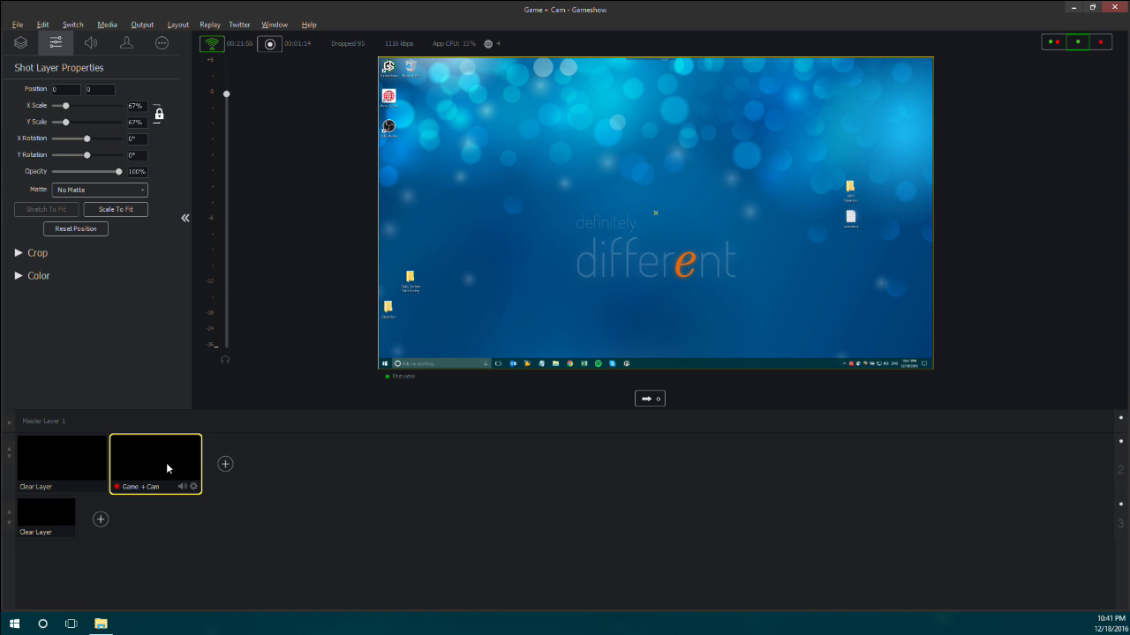
Switch master layer 2 from the Game + Cam shot to the Clear Layer shot
{"action": "left_click", "coordinate": [67, 471]}
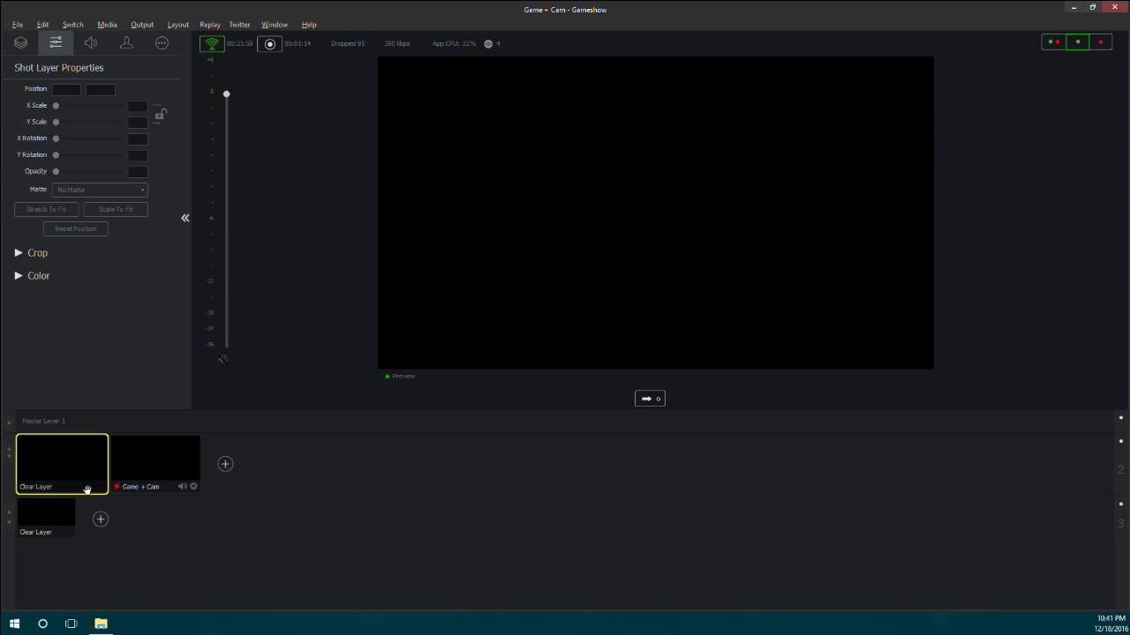